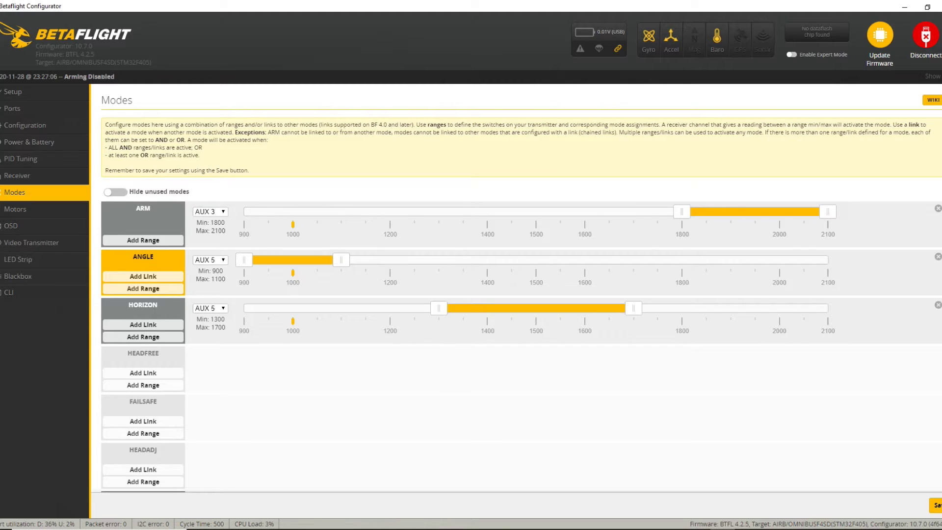
Step: Review the switch channels and ranges assigned to the flight modes, and check the Motors page
{"action": "scroll", "coordinate": [243, 347], "scroll_direction": "down", "scroll_amount": 4}
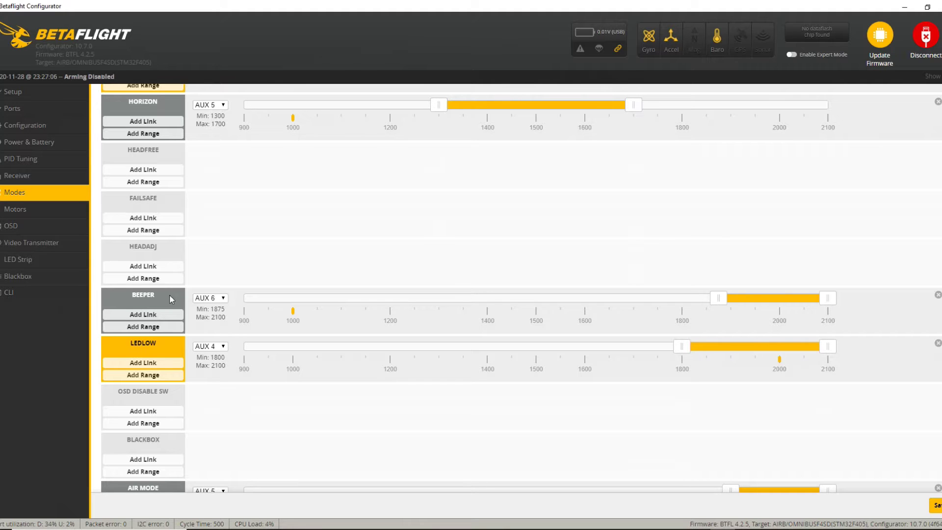
{"action": "scroll", "coordinate": [171, 296], "scroll_direction": "down", "scroll_amount": 2}
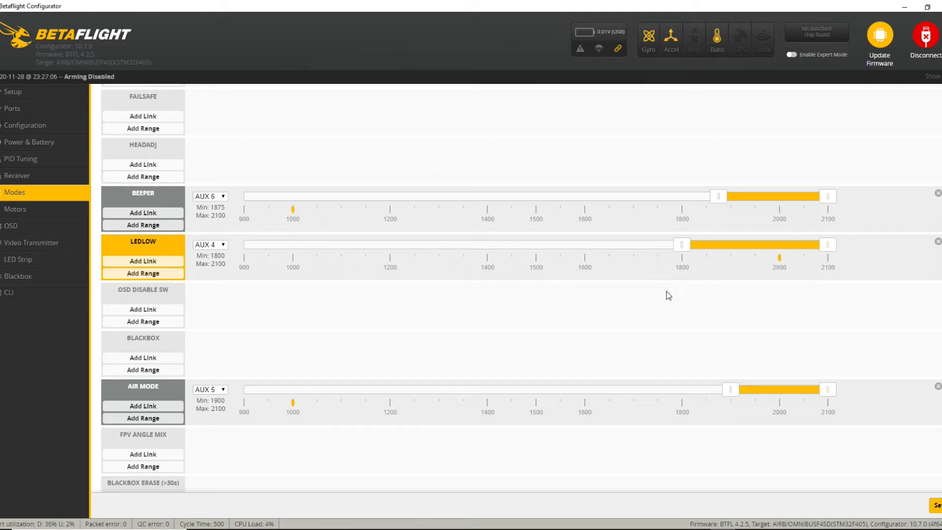
{"action": "scroll", "coordinate": [526, 332], "scroll_direction": "down", "scroll_amount": 2}
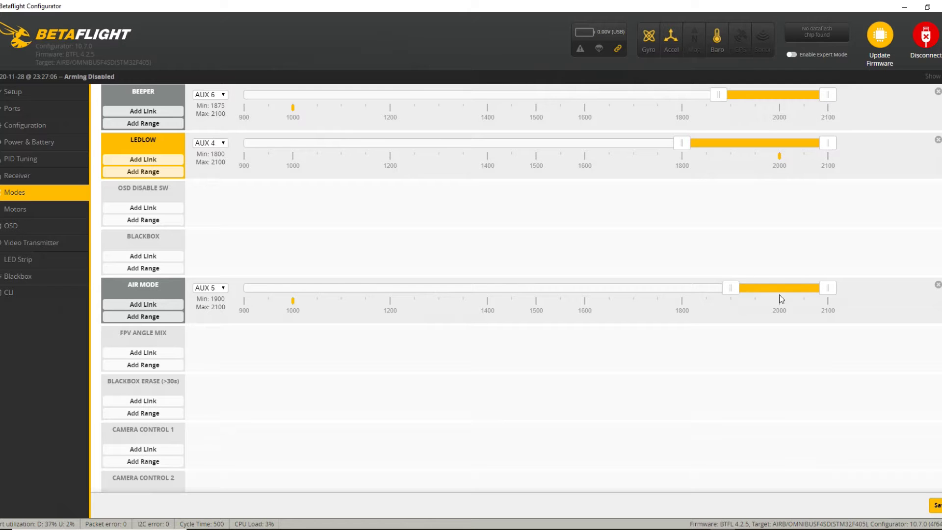
{"action": "scroll", "coordinate": [381, 358], "scroll_direction": "down", "scroll_amount": 8}
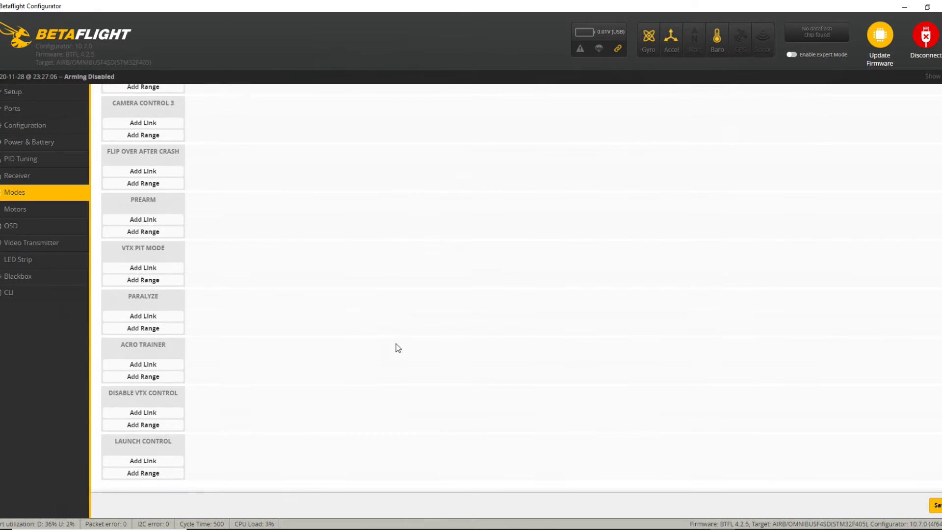
{"action": "left_click", "coordinate": [46, 211]}
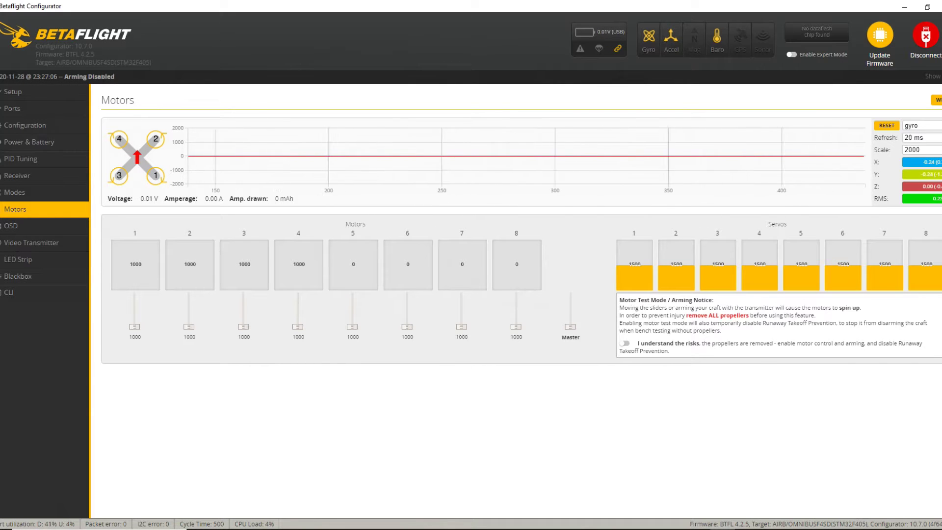
Step: Examine the OSD elements, preview and warning settings, and check the Video Transmitter page
{"action": "left_click", "coordinate": [35, 225]}
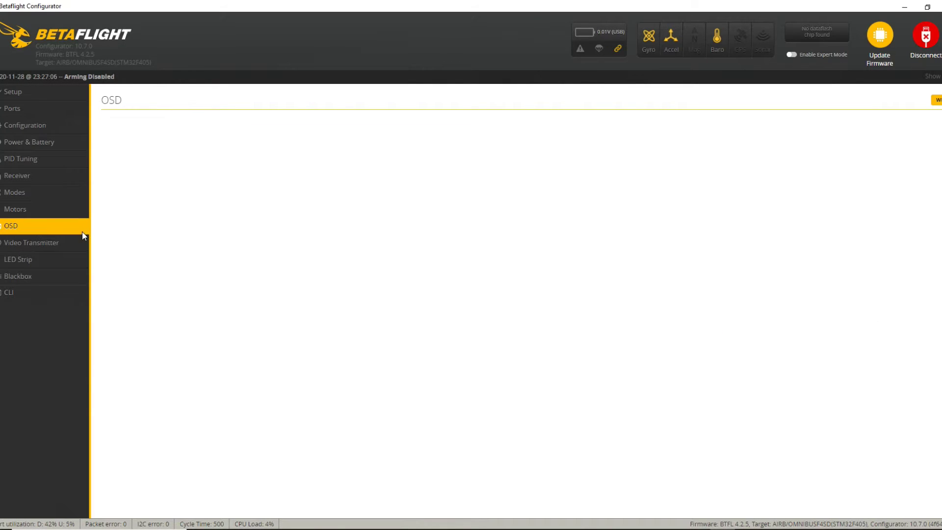
{"action": "scroll", "coordinate": [134, 220], "scroll_direction": "down", "scroll_amount": 4}
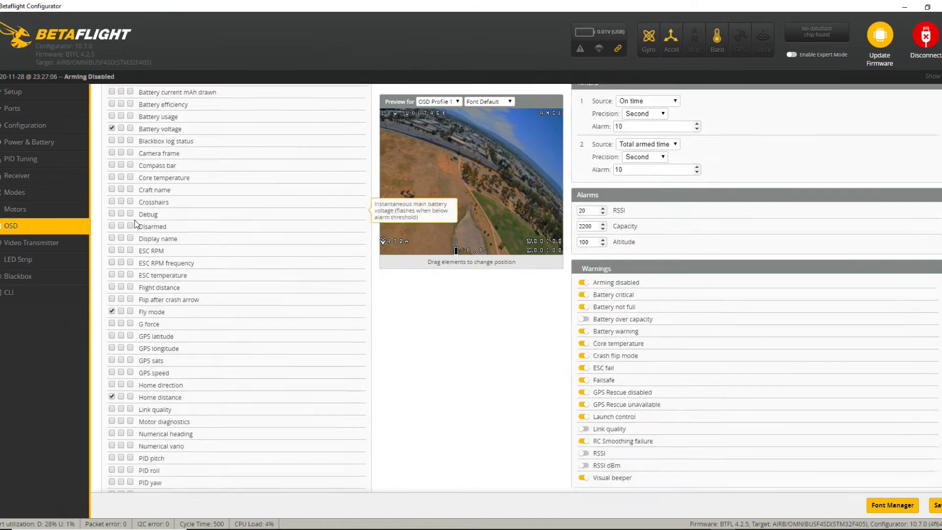
{"action": "scroll", "coordinate": [123, 373], "scroll_direction": "down", "scroll_amount": 7}
{"action": "scroll", "coordinate": [133, 344], "scroll_direction": "up", "scroll_amount": 5}
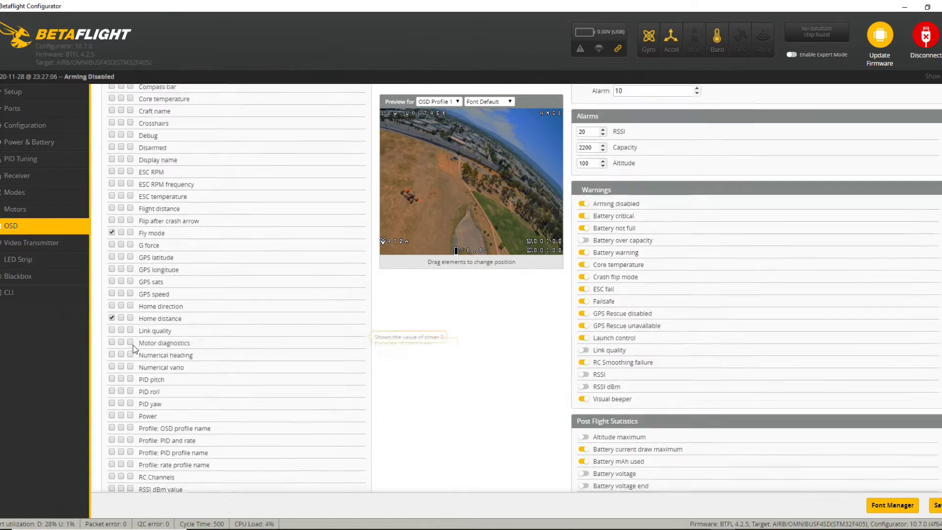
{"action": "scroll", "coordinate": [133, 349], "scroll_direction": "up", "scroll_amount": 5}
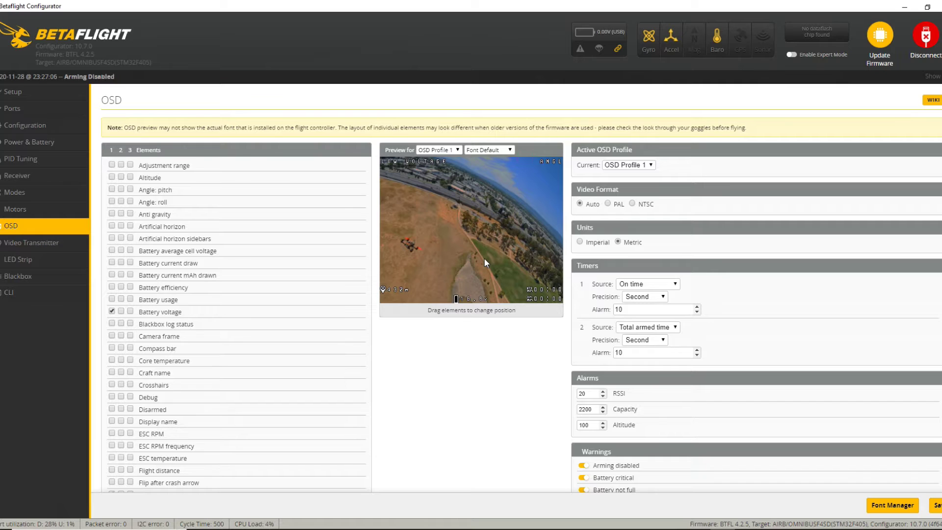
{"action": "left_click", "coordinate": [63, 245]}
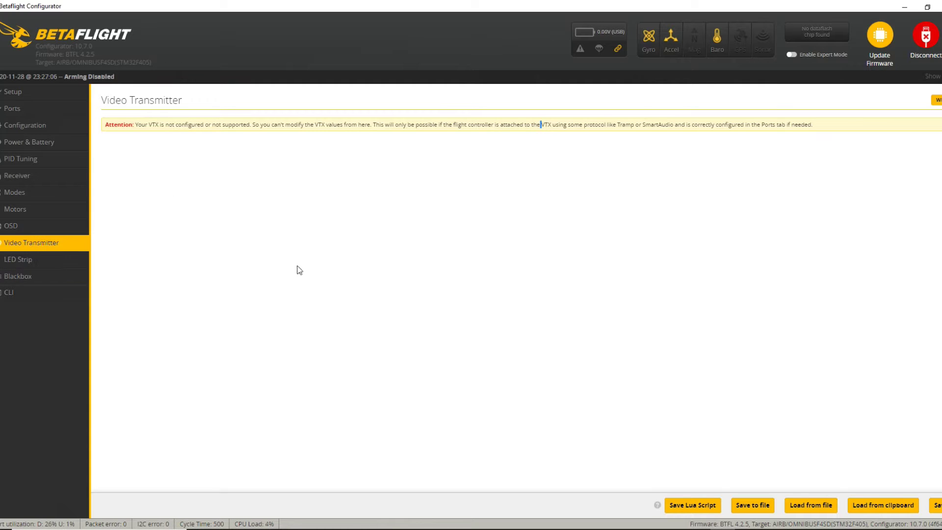
Step: Set the LED strip function to Arm State and select all LEDs in the lowest six rows of the grid
{"action": "left_click", "coordinate": [29, 261]}
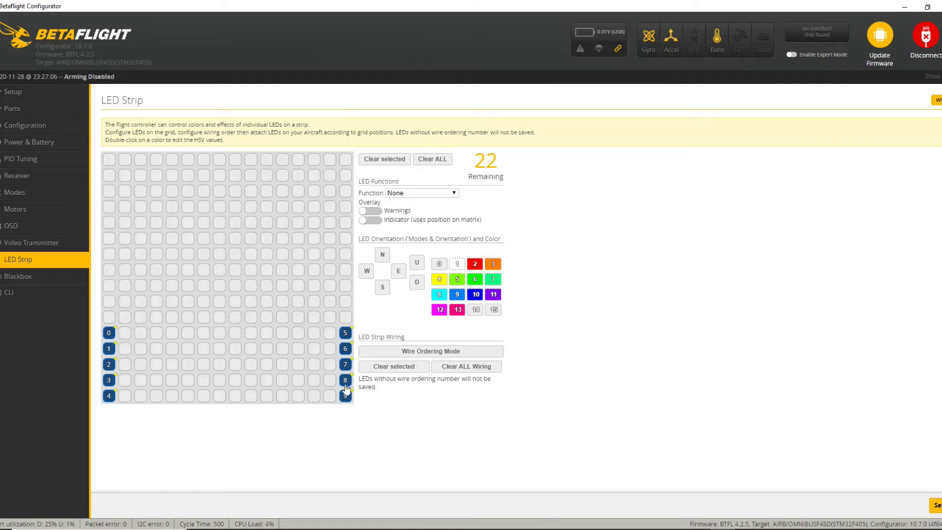
{"action": "left_click", "coordinate": [454, 193]}
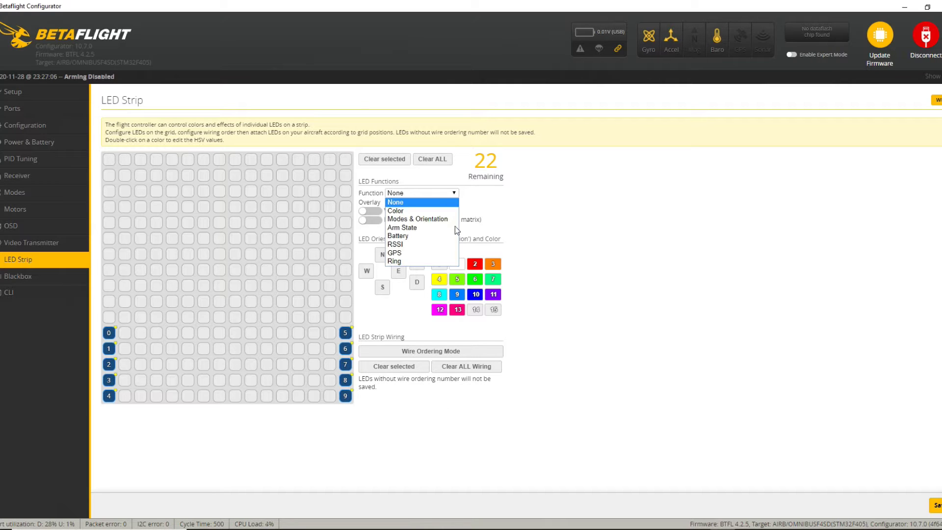
{"action": "left_click", "coordinate": [433, 227]}
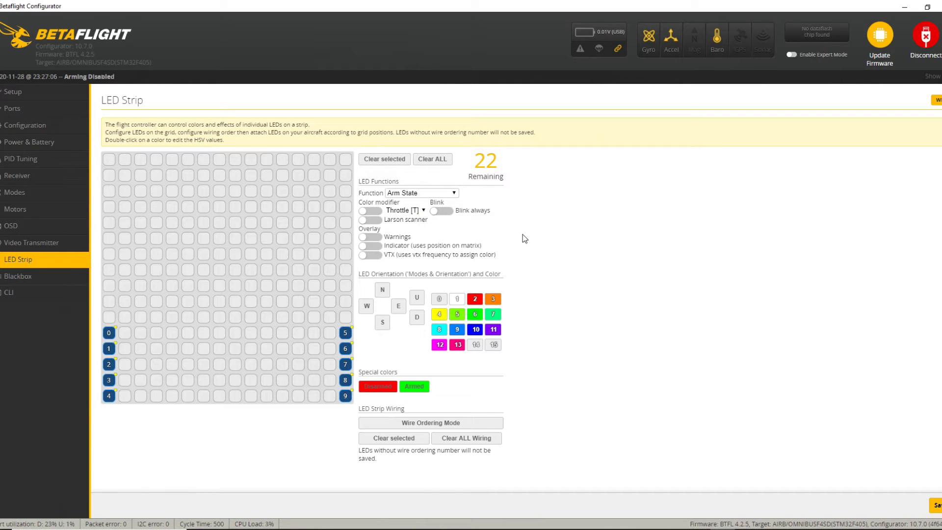
{"action": "left_click_drag", "start_coordinate": [235, 313], "coordinate": [110, 350]}
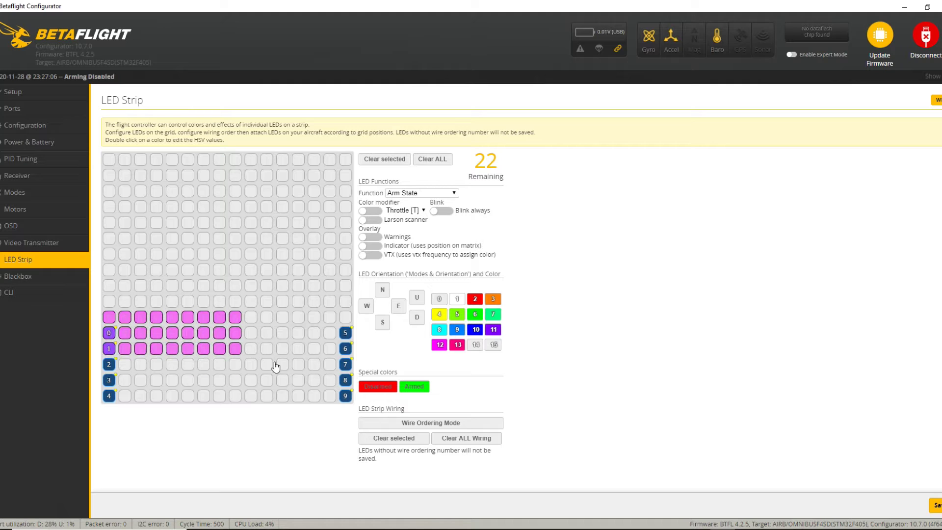
{"action": "left_click_drag", "start_coordinate": [276, 366], "coordinate": [536, 437]}
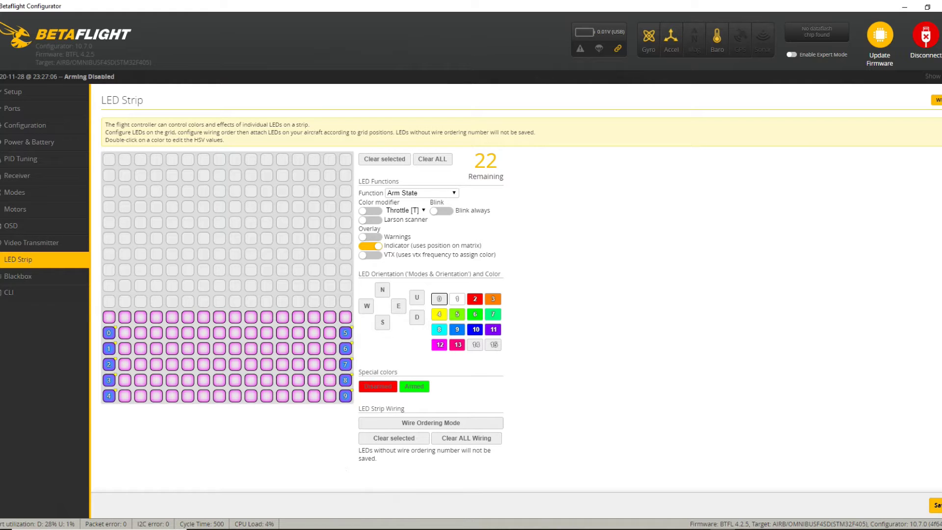
Step: Check the Blackbox configuration and look up the board's firmware version by running the version command in the CLI
{"action": "left_click", "coordinate": [67, 278]}
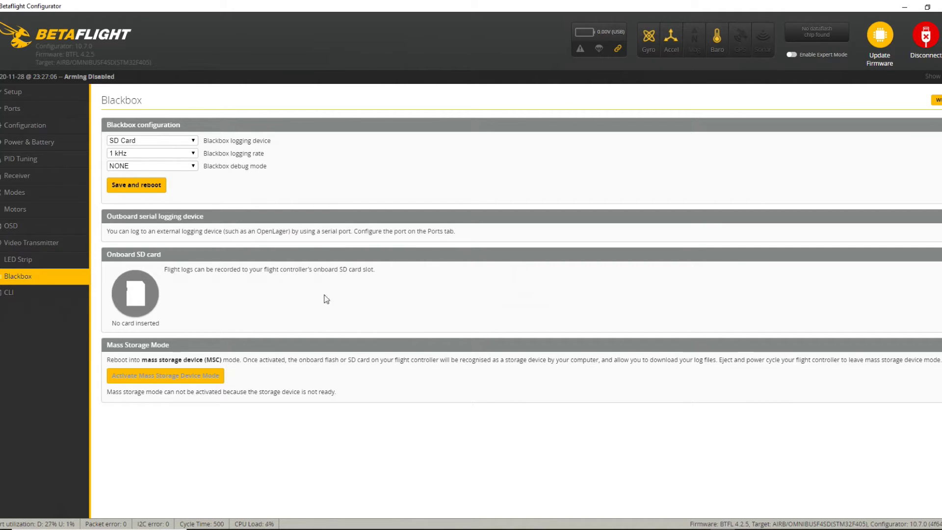
{"action": "left_click", "coordinate": [22, 294]}
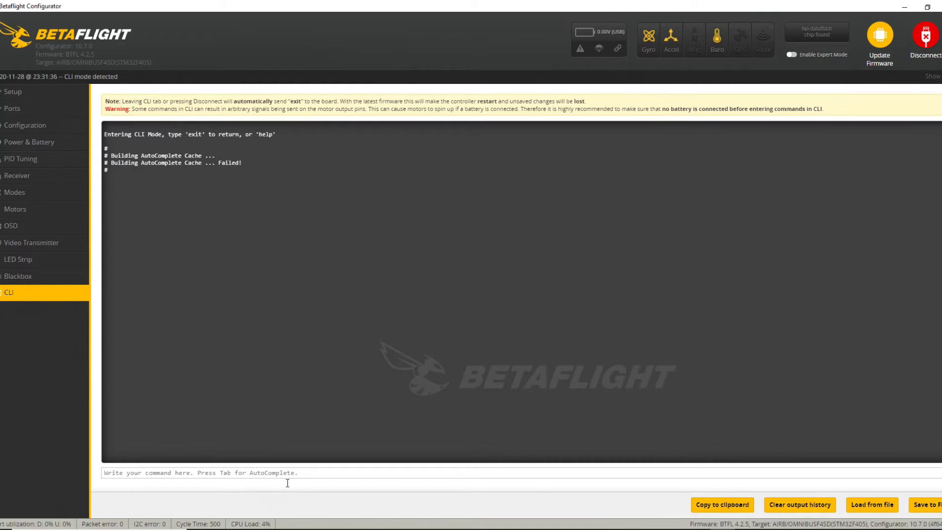
{"action": "type", "text": "ver"}
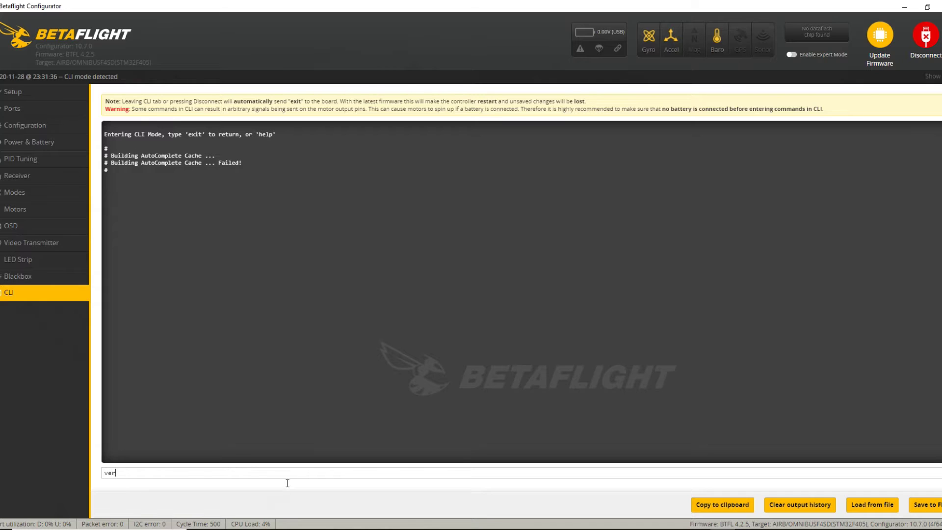
{"action": "type", "text": "sion"}
{"action": "key", "text": "Return"}
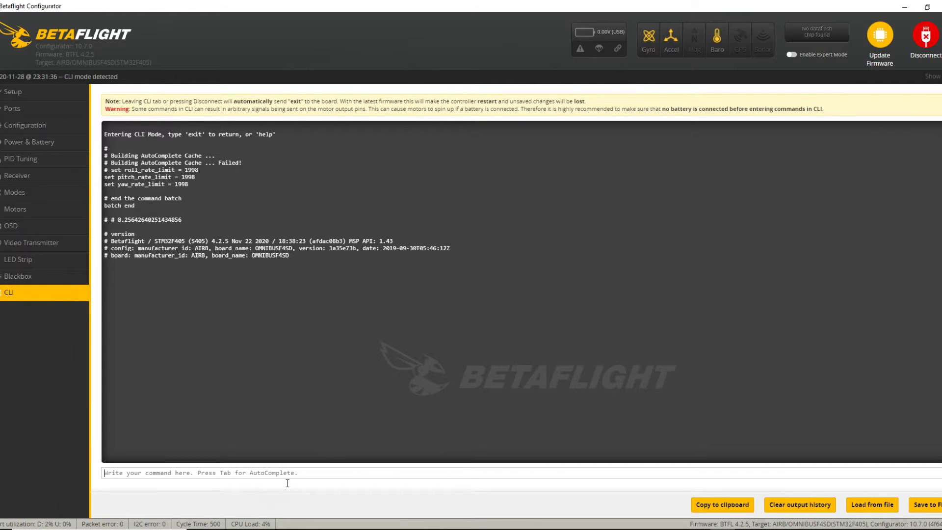
{"action": "mouse_move", "coordinate": [212, 241]}
{"action": "left_mouse_down"}
{"action": "mouse_move", "coordinate": [267, 242]}
{"action": "mouse_move", "coordinate": [198, 242]}
{"action": "left_mouse_up"}
{"action": "left_click", "coordinate": [213, 248]}
Step: Enable Expert Mode, leave the CLI and reconnect to the flight controller
{"action": "left_click", "coordinate": [791, 53]}
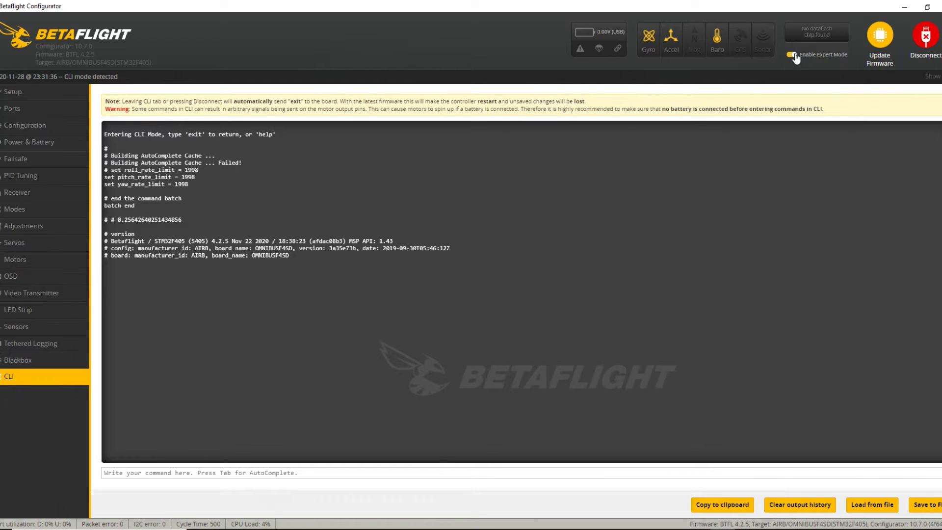
{"action": "left_click", "coordinate": [55, 146]}
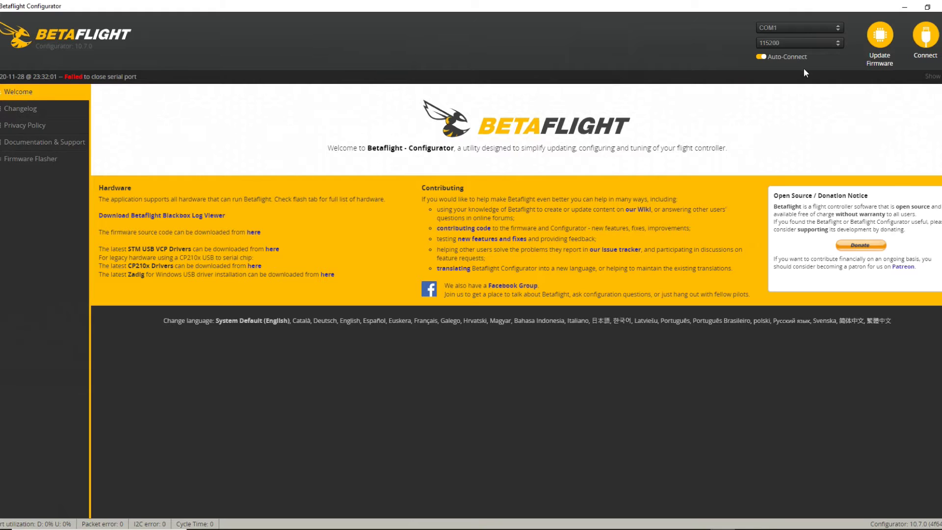
{"action": "left_click", "coordinate": [929, 40]}
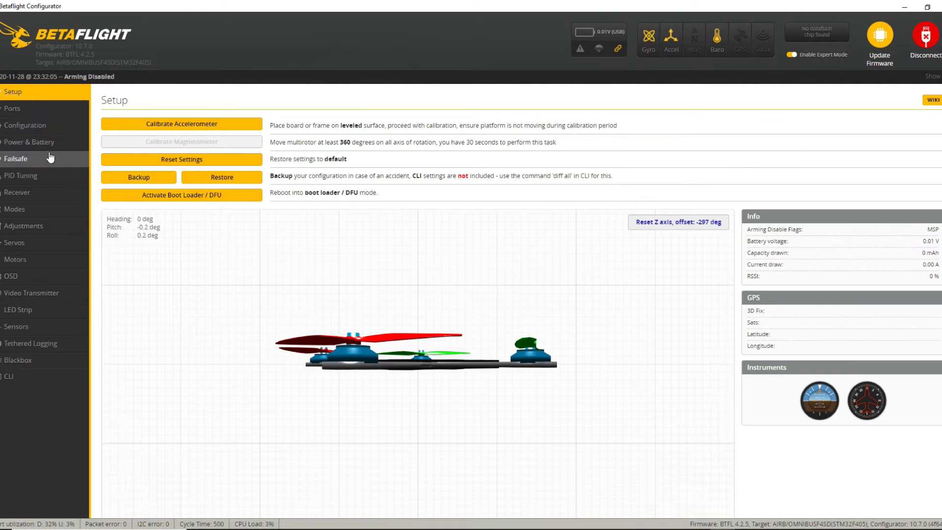
Step: Examine the Power & Battery settings and the Failsafe page down to the GPS Rescue options
{"action": "left_click", "coordinate": [26, 144]}
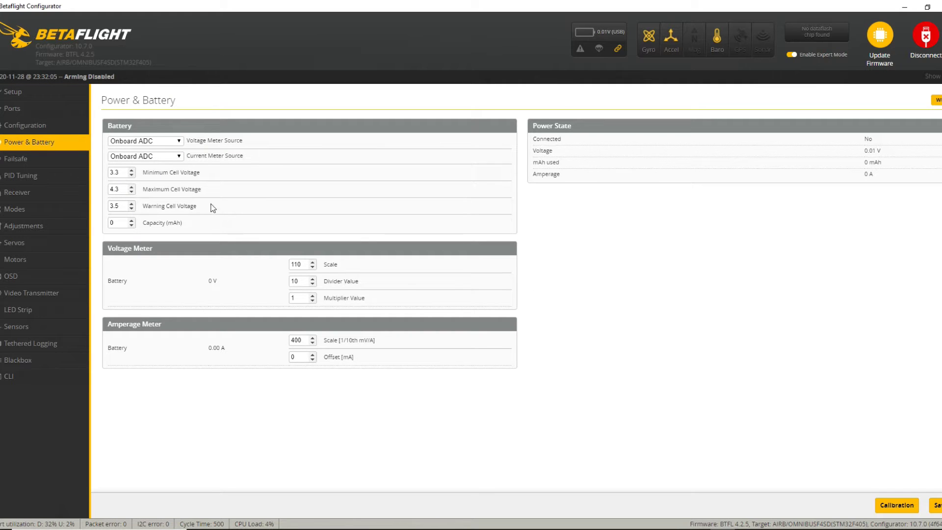
{"action": "left_click", "coordinate": [25, 158]}
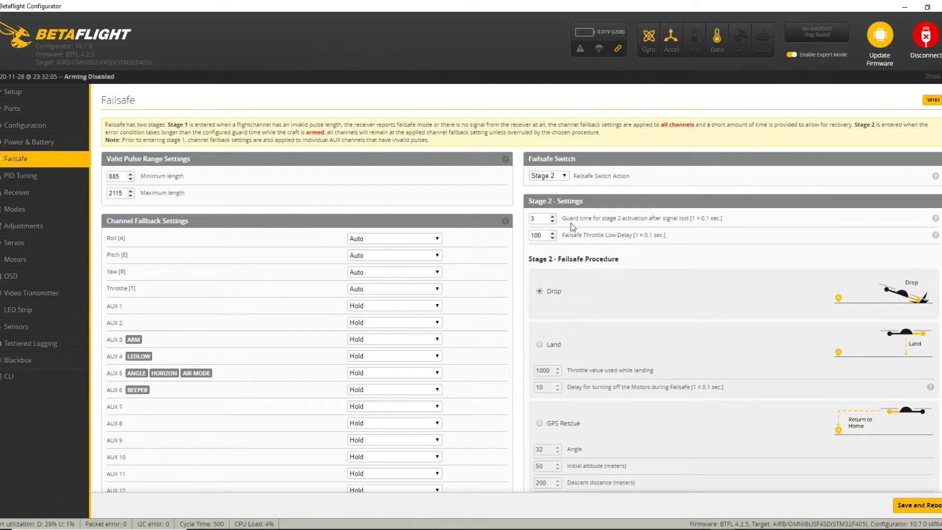
{"action": "scroll", "coordinate": [732, 432], "scroll_direction": "down", "scroll_amount": 4}
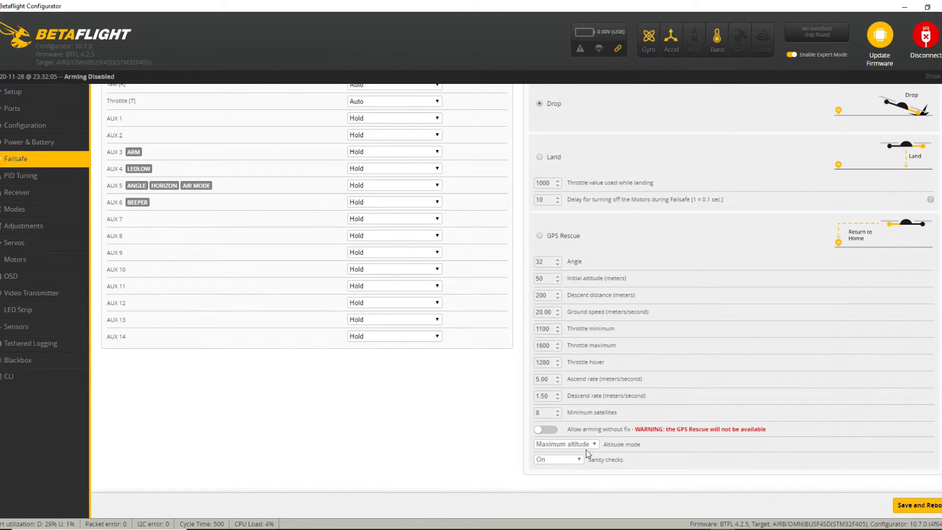
{"action": "scroll", "coordinate": [745, 429], "scroll_direction": "up", "scroll_amount": 5}
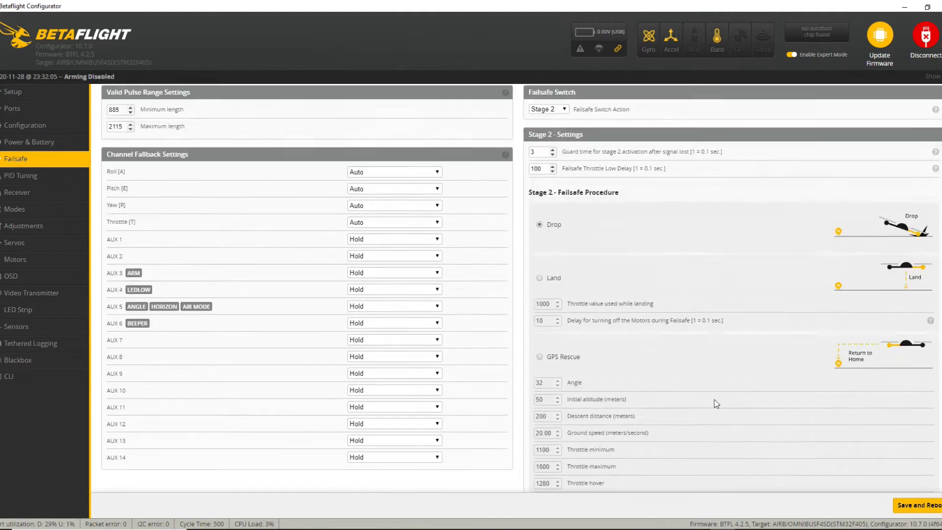
Step: Review the PID profile and rateprofile settings, along with the Receiver and Modes pages
{"action": "left_click", "coordinate": [20, 177]}
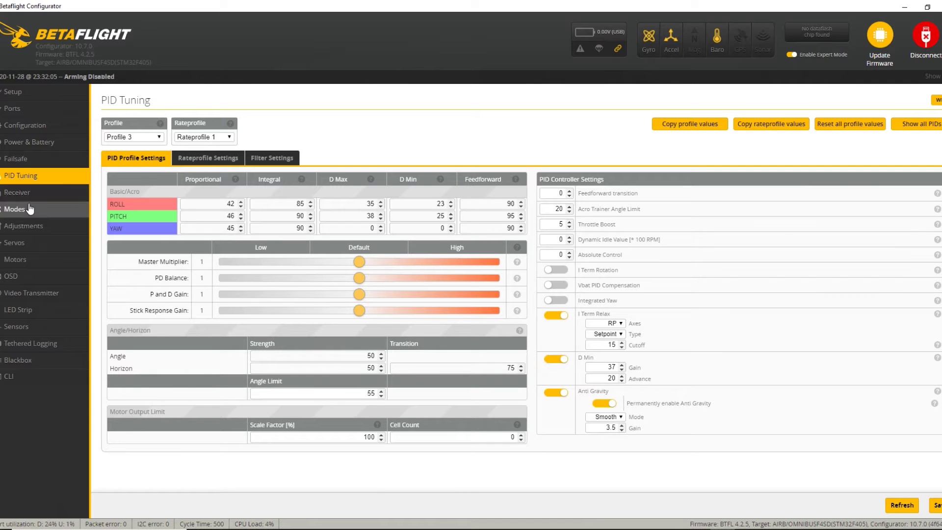
{"action": "left_click", "coordinate": [177, 158]}
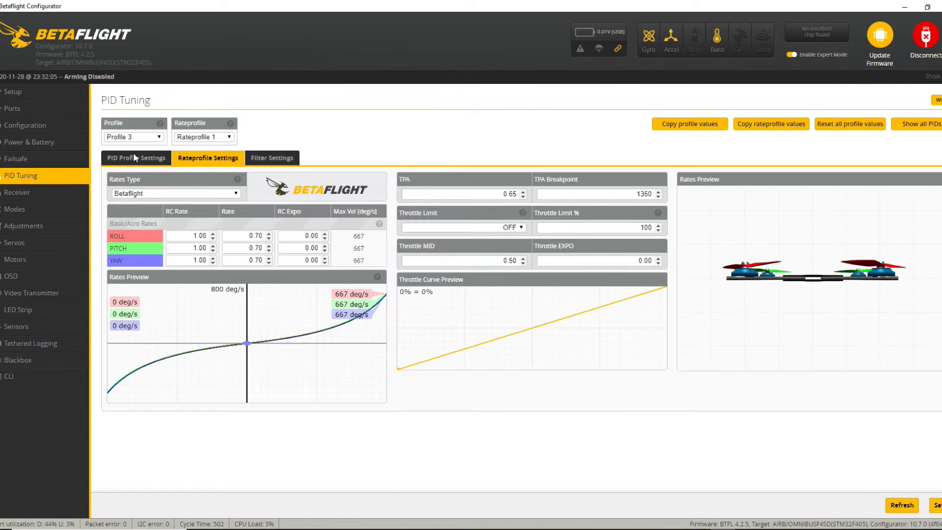
{"action": "left_click", "coordinate": [54, 193]}
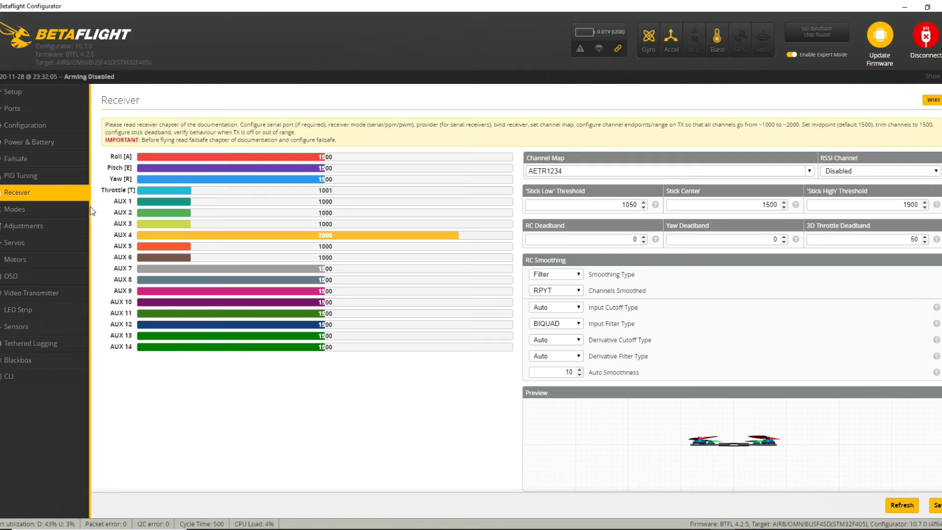
{"action": "left_click", "coordinate": [65, 209]}
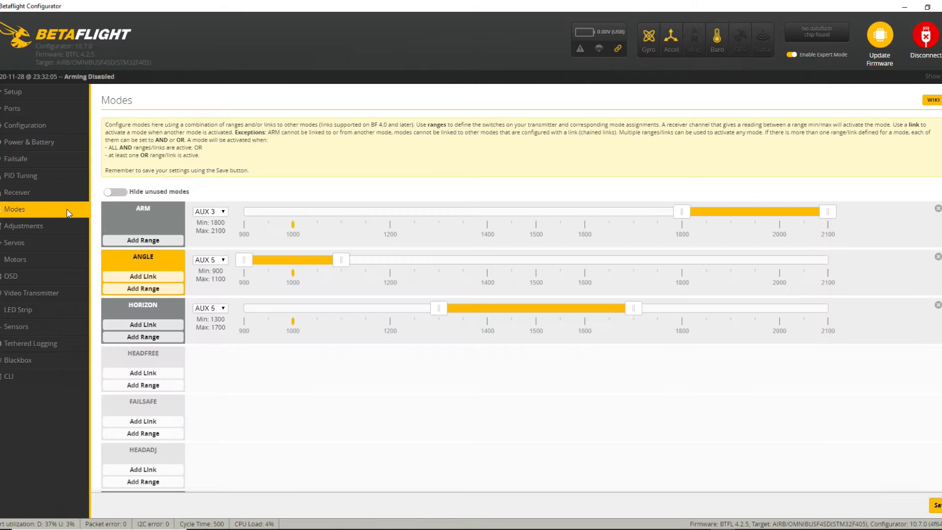
Step: Look through the Adjustments, Servos, Motors, OSD and Video Transmitter pages in Expert Mode
{"action": "left_click", "coordinate": [33, 228]}
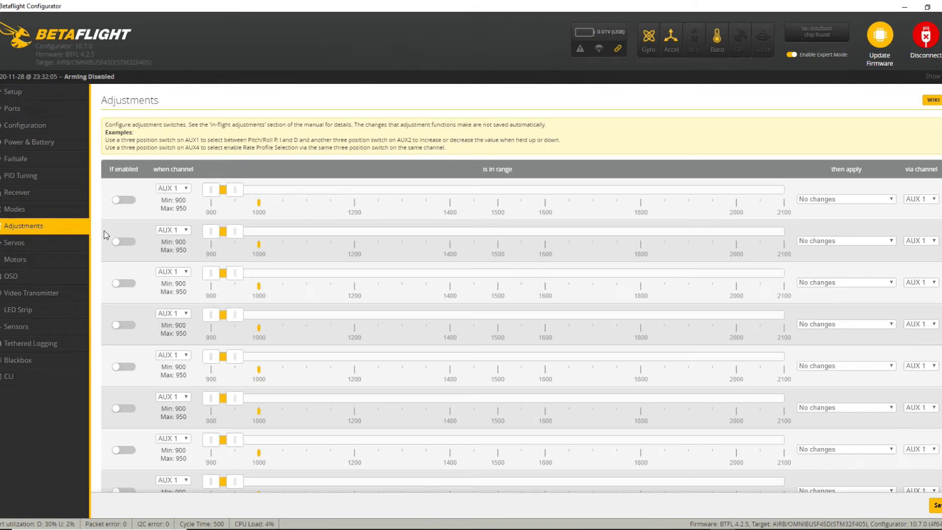
{"action": "left_click", "coordinate": [50, 243]}
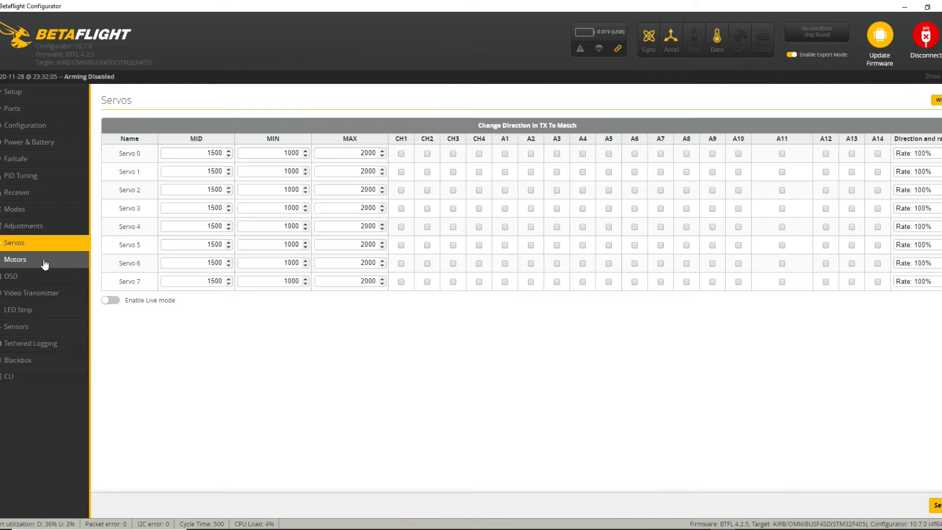
{"action": "left_click", "coordinate": [43, 265]}
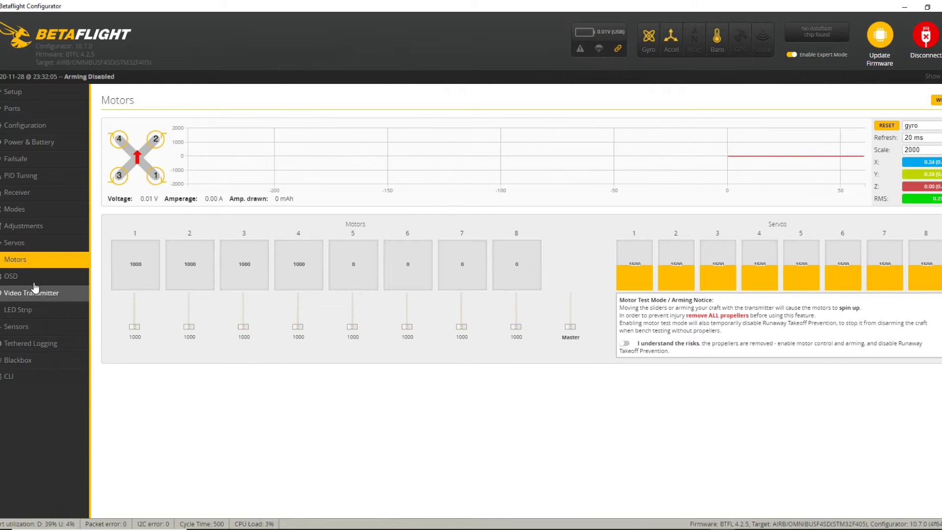
{"action": "left_click", "coordinate": [45, 281]}
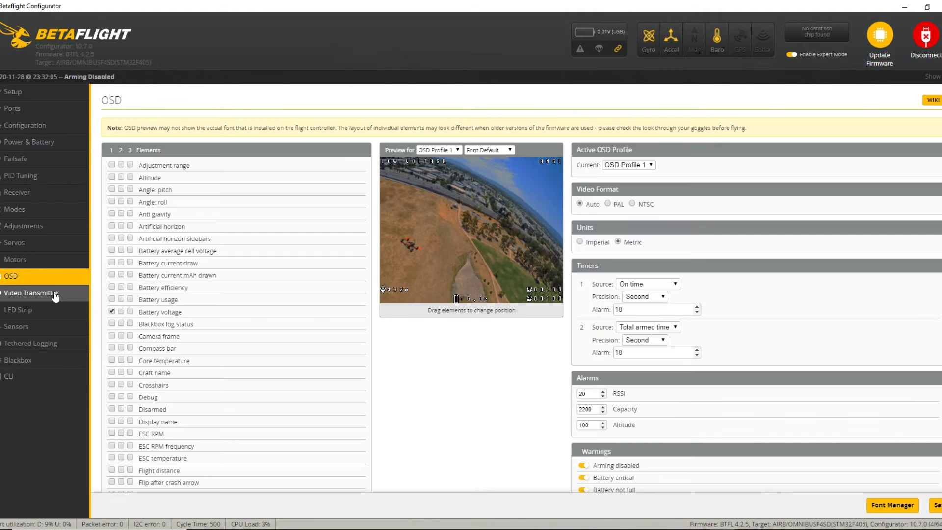
{"action": "left_click", "coordinate": [51, 293]}
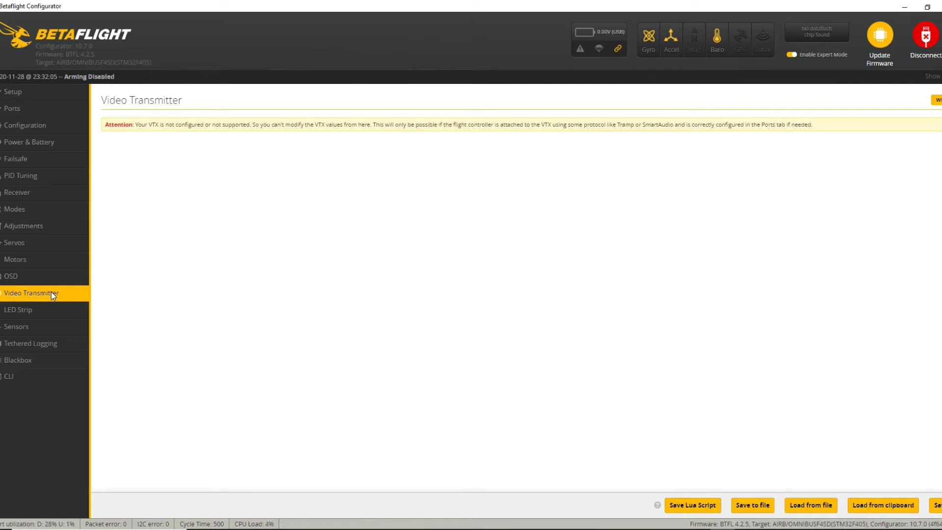
Step: Look through the Sensors graphs, the Tethered Logging options and the serial port assignments on the Ports page
{"action": "left_click", "coordinate": [39, 324]}
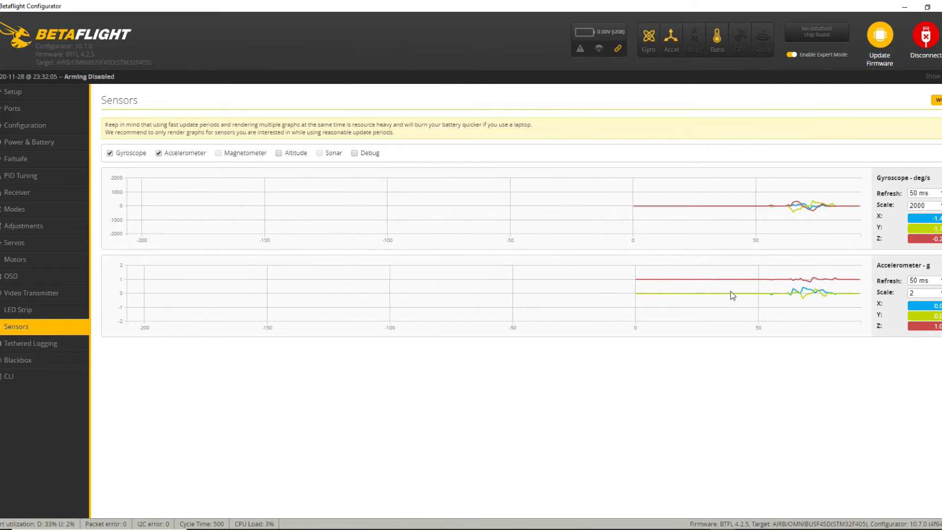
{"action": "left_click", "coordinate": [29, 346]}
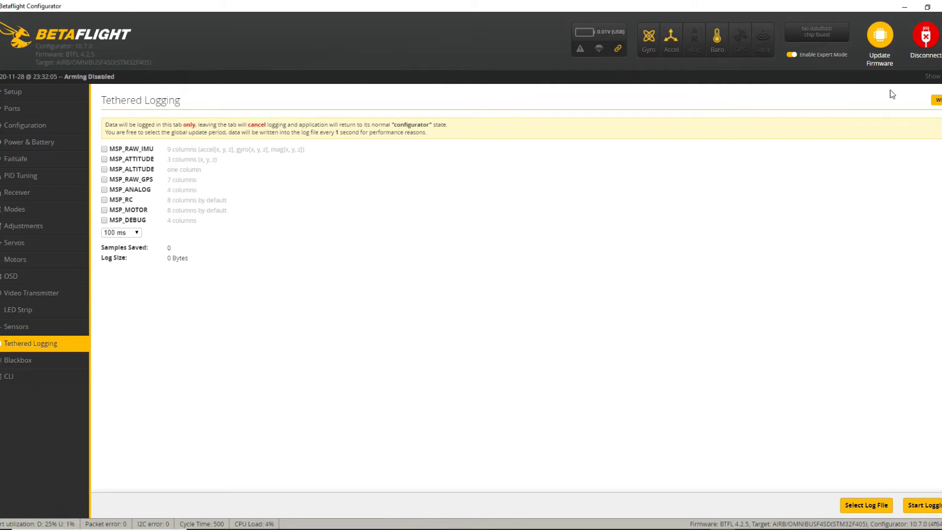
{"action": "left_click", "coordinate": [46, 115]}
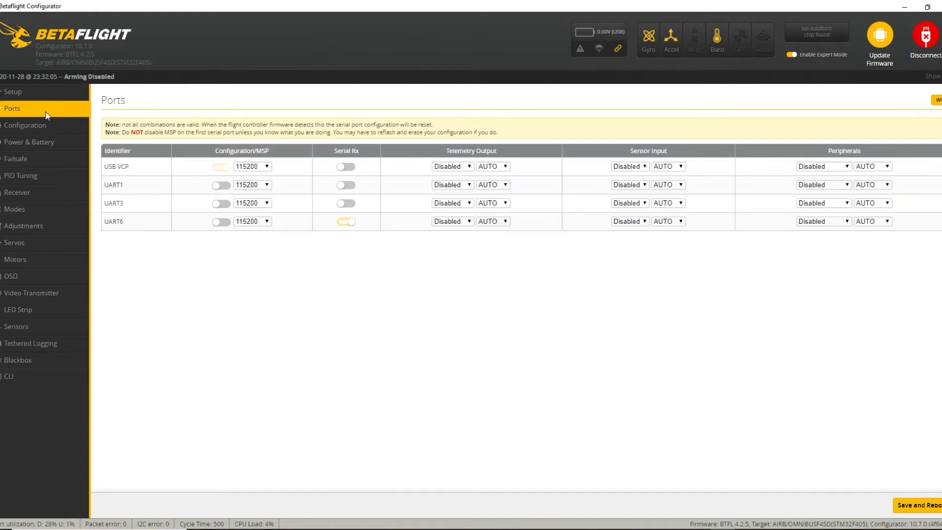
Step: Review the whole Configuration page, from the mixer and system settings through the receiver and other features to the Beeper Configuration
{"action": "left_click", "coordinate": [59, 126]}
{"action": "scroll", "coordinate": [575, 305], "scroll_direction": "down", "scroll_amount": 2}
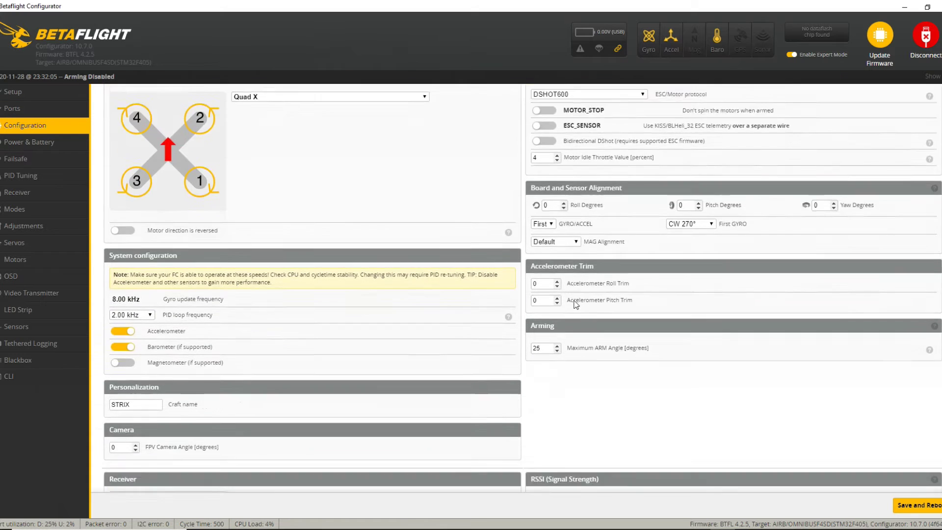
{"action": "scroll", "coordinate": [575, 302], "scroll_direction": "down", "scroll_amount": 7}
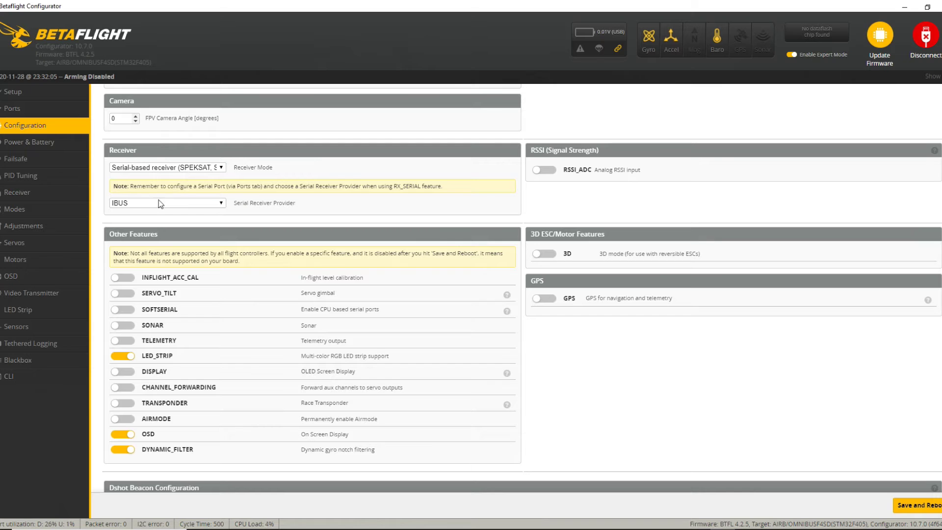
{"action": "scroll", "coordinate": [316, 244], "scroll_direction": "down", "scroll_amount": 10}
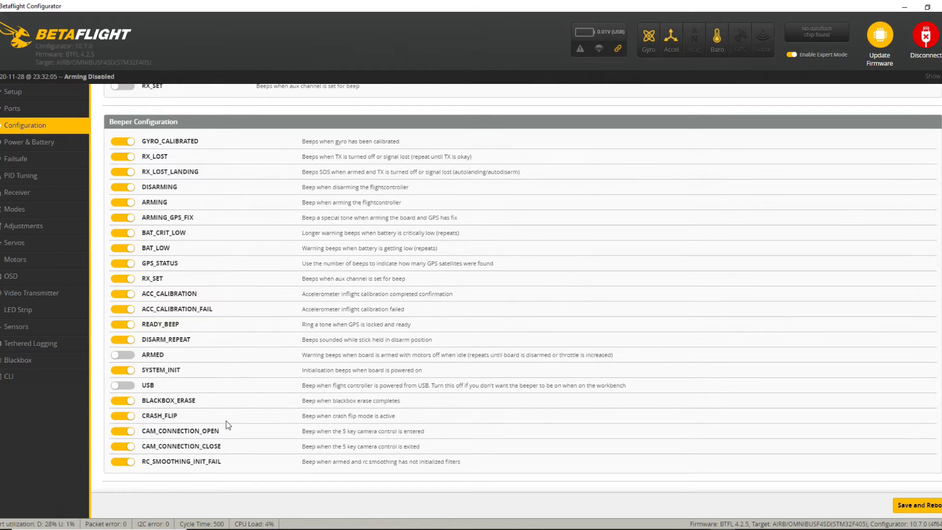
{"action": "scroll", "coordinate": [217, 274], "scroll_direction": "up", "scroll_amount": 15}
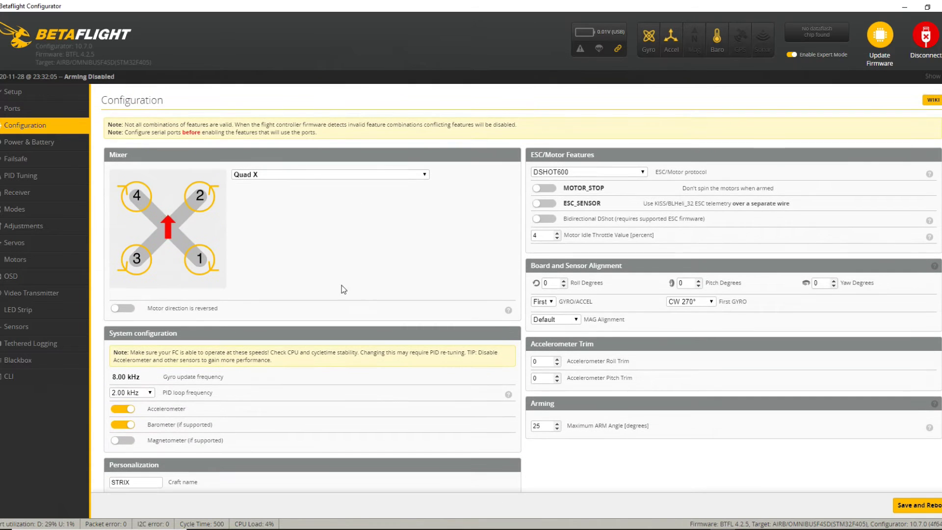
Step: Revisit the Power & Battery page and review the Failsafe channel fallback settings and Stage 2 procedures
{"action": "left_click", "coordinate": [32, 144]}
{"action": "left_click", "coordinate": [20, 159]}
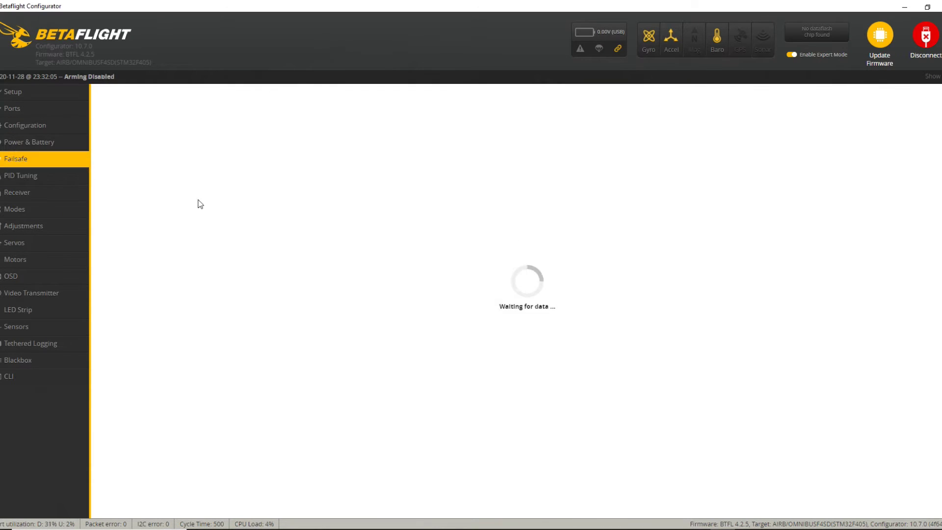
{"action": "scroll", "coordinate": [331, 220], "scroll_direction": "down", "scroll_amount": 5}
{"action": "scroll", "coordinate": [331, 220], "scroll_direction": "down", "scroll_amount": 2}
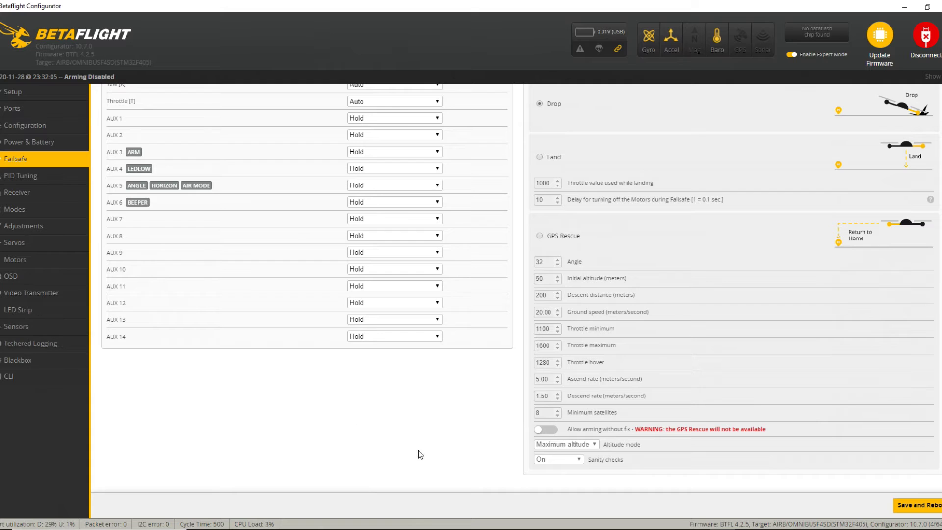
{"action": "scroll", "coordinate": [443, 425], "scroll_direction": "up", "scroll_amount": 4}
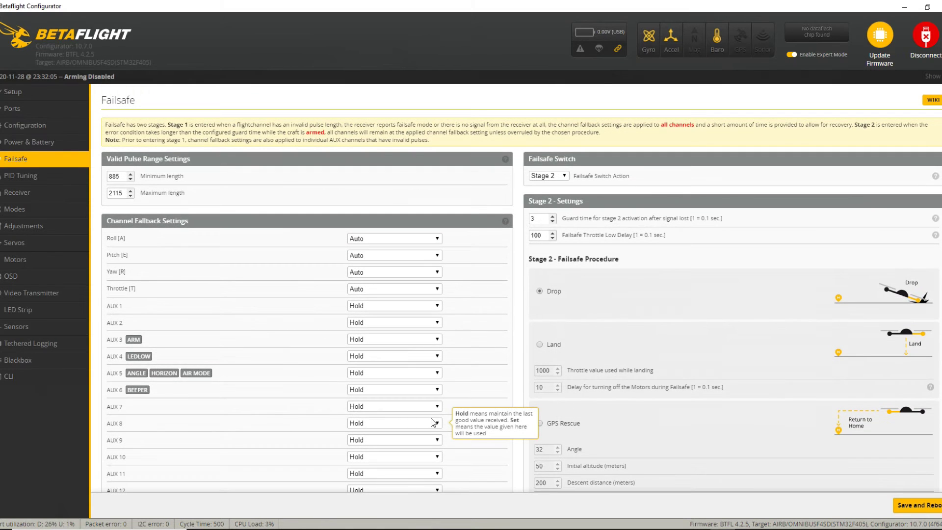